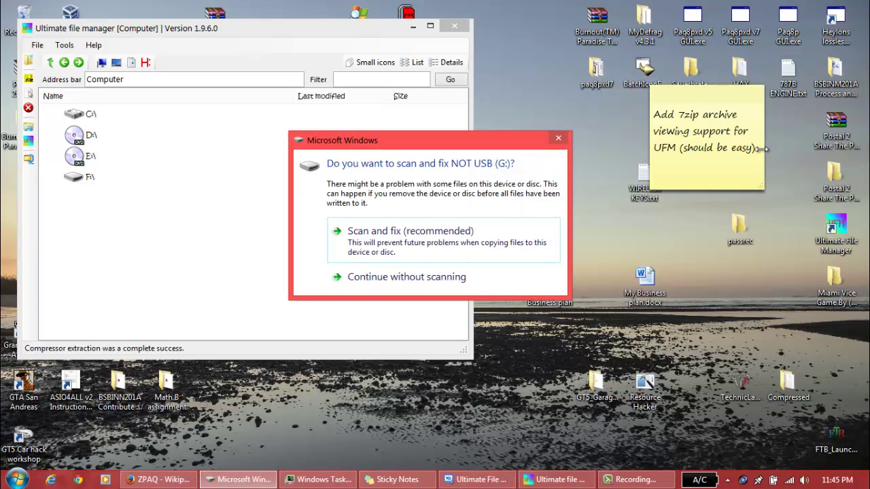
- Dismiss the scan and AutoPlay prompts for the NOT USB (G:) drive and launch GT5 Car Hack Workshop from the desktop
click(558, 138)
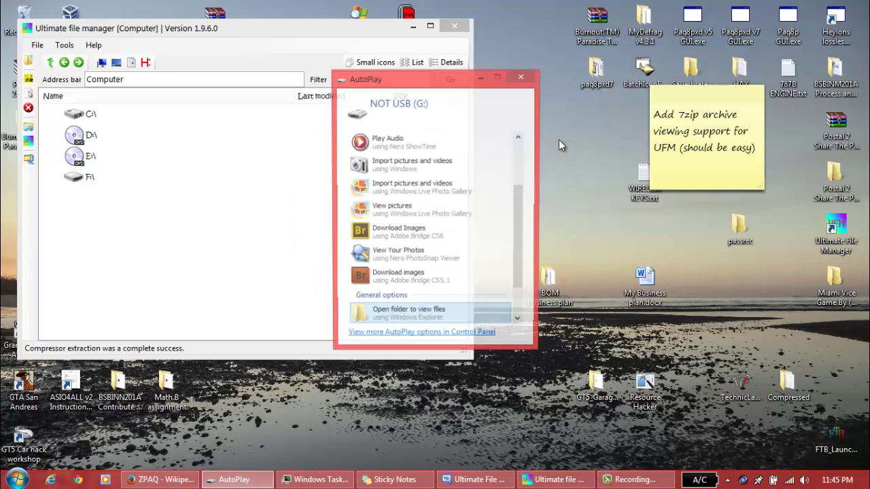
click(523, 76)
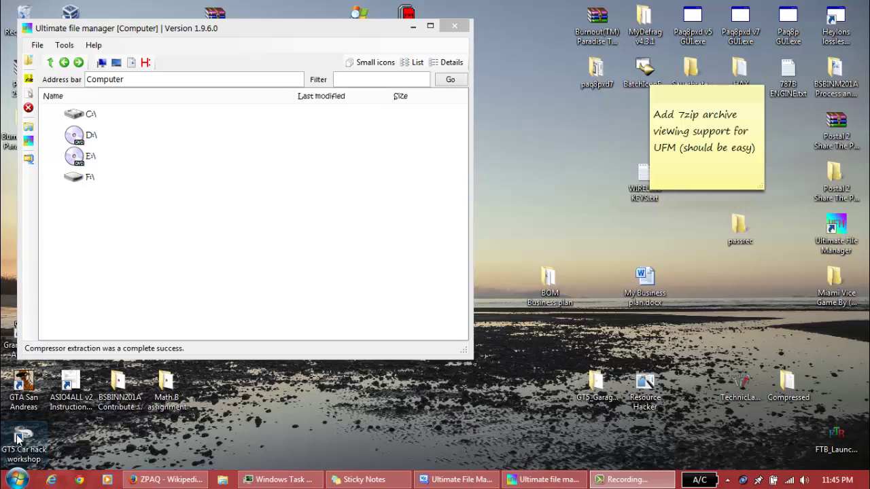
click(163, 29)
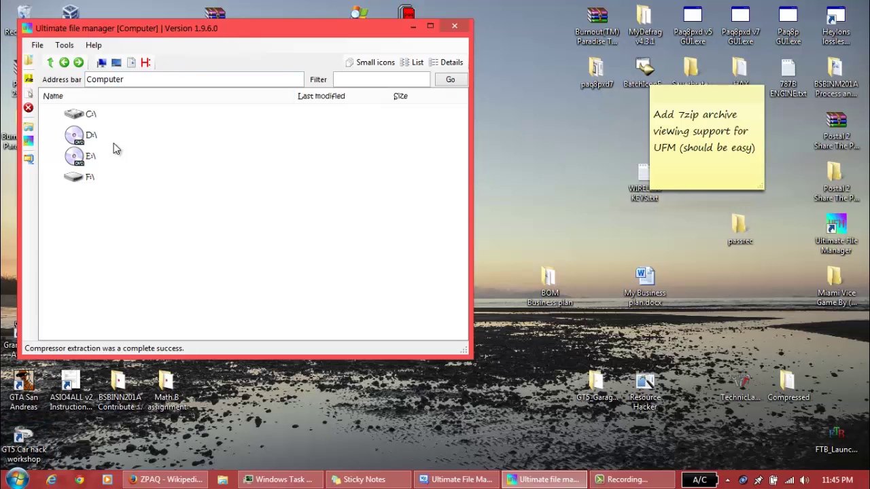
click(15, 450)
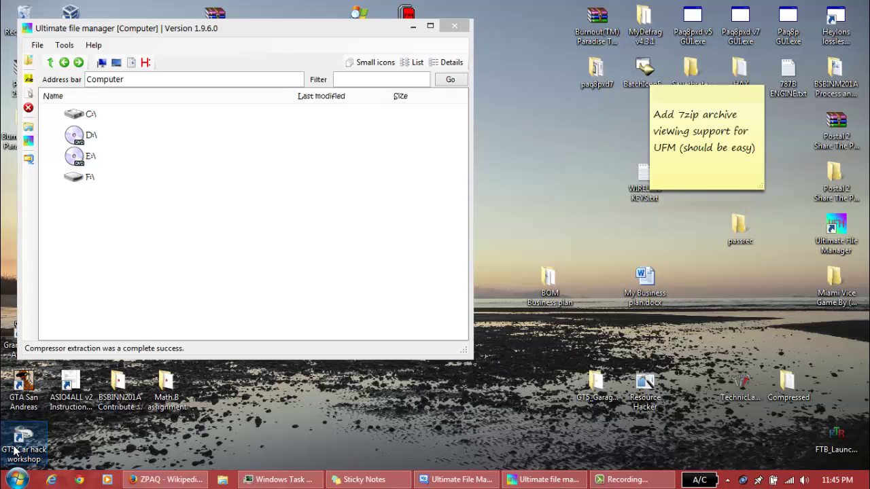
double_click(15, 450)
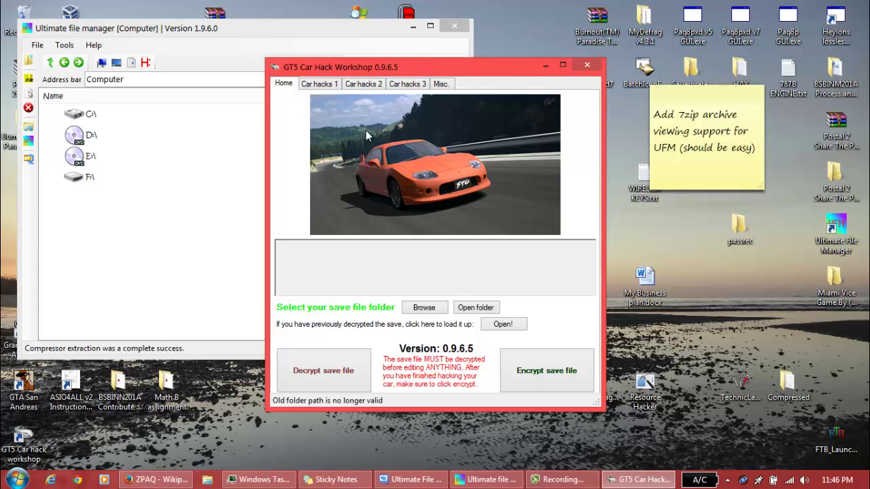
- Load the save file folder BCES00569-GAME from PS3\SAVEDATA on the NOT USB (G:) drive
click(419, 309)
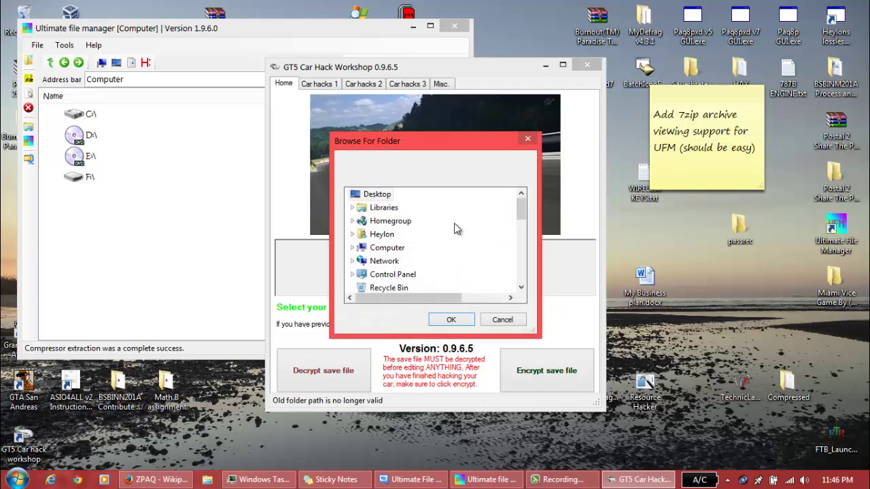
click(352, 247)
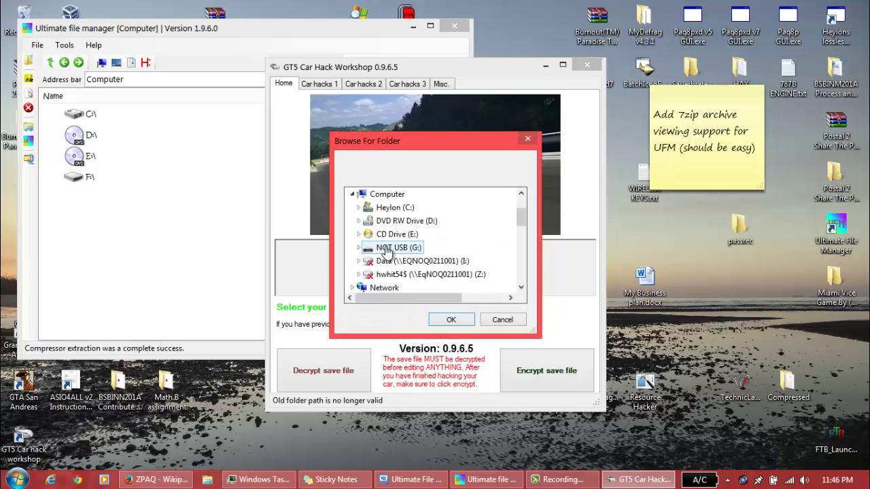
click(359, 248)
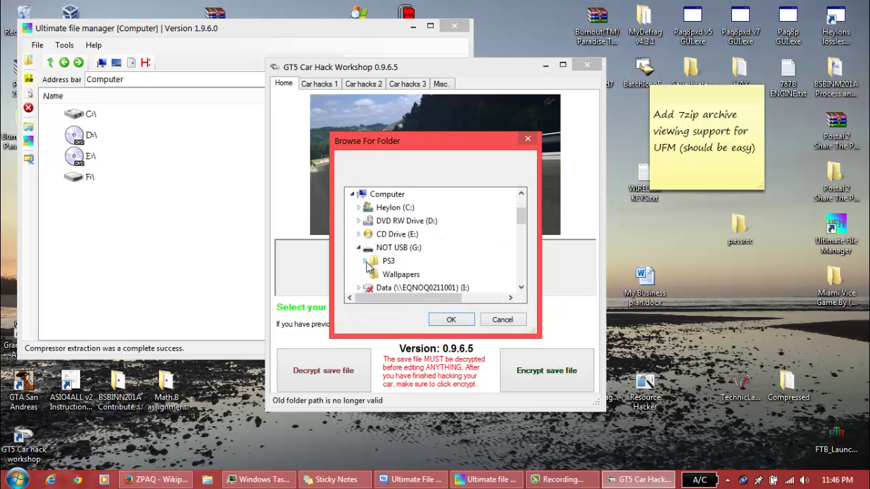
double_click(367, 262)
click(409, 275)
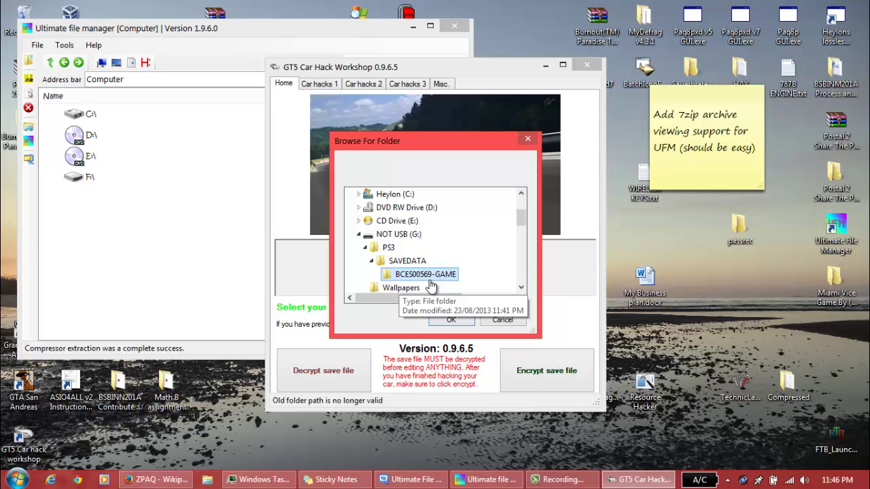
click(438, 324)
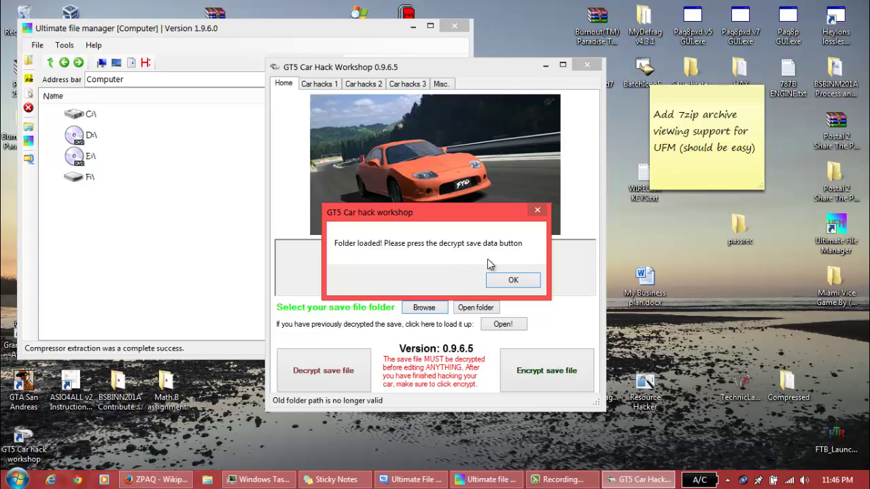
click(513, 279)
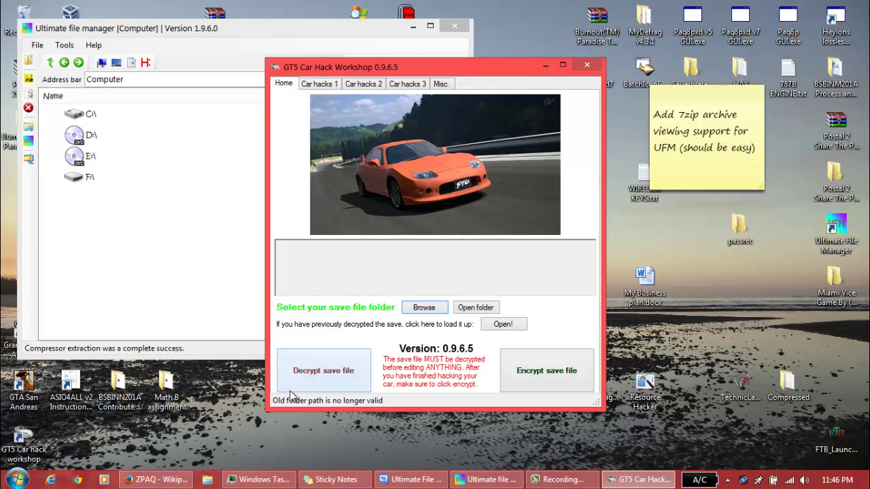
- Decrypt the loaded save file and show the first page of car hacks
click(321, 376)
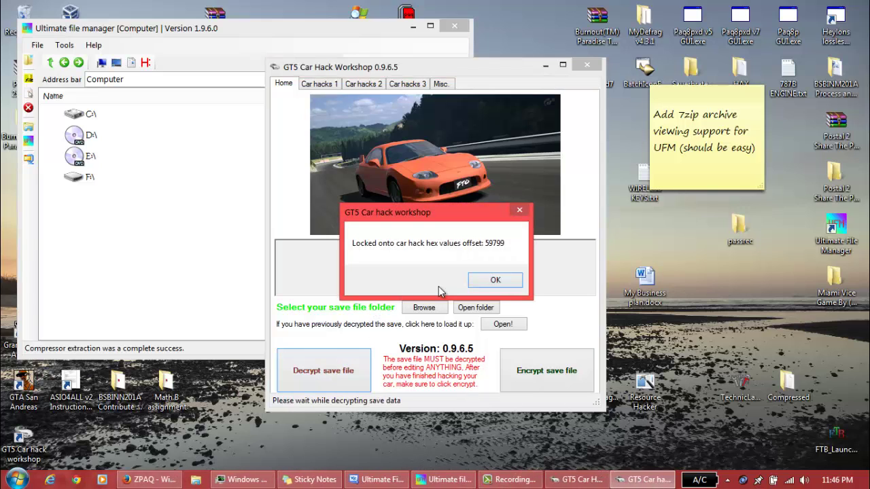
click(494, 280)
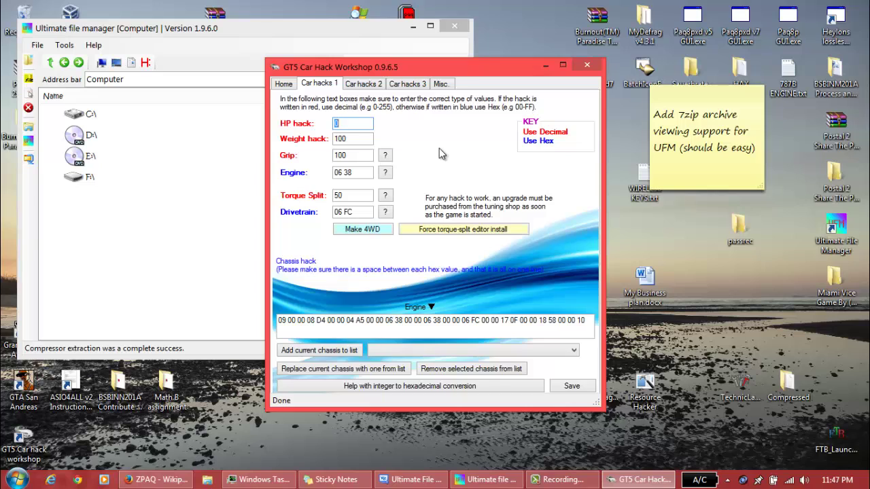
click(330, 87)
click(334, 126)
- Clear the file manager and sticky note out of the way and open 787B ENGINE.txt beside the car hack window
click(413, 28)
drag(436, 62, 212, 50)
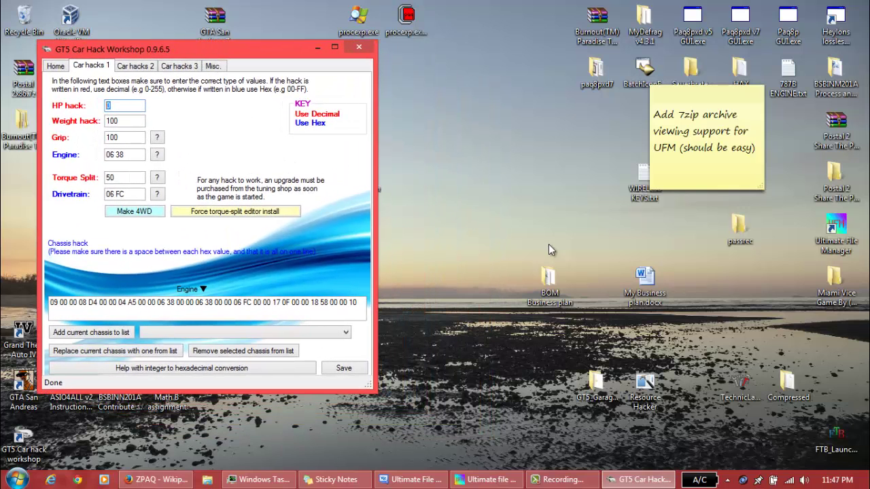
drag(698, 92, 781, 301)
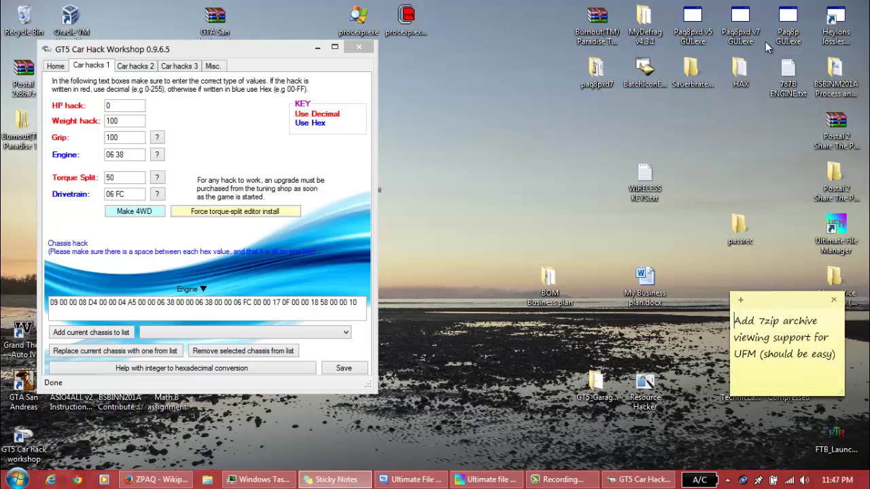
double_click(787, 89)
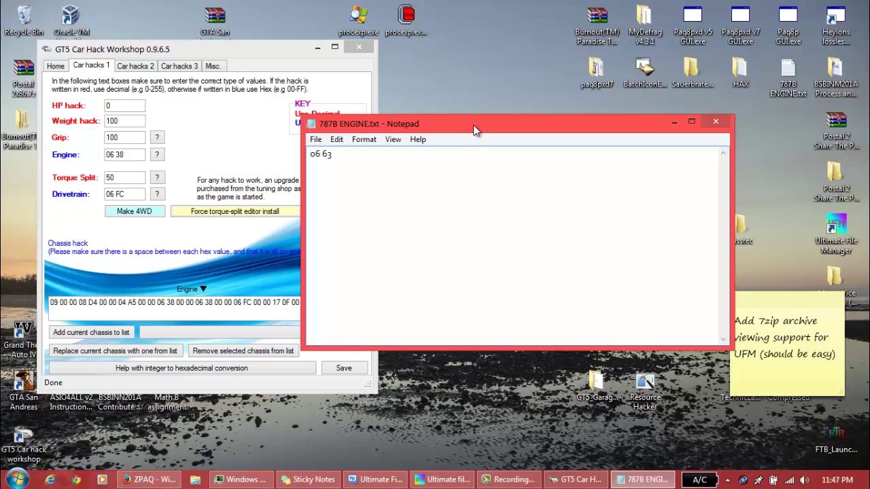
drag(475, 130, 581, 51)
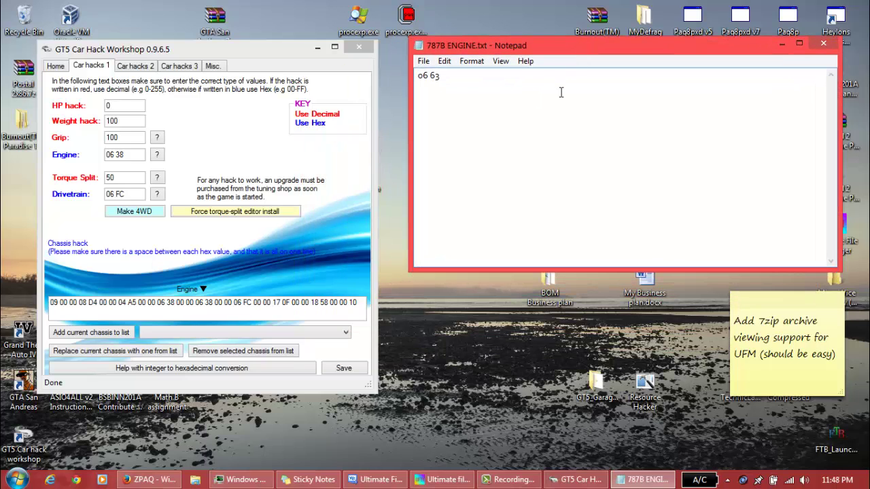
- Copy the engine code 06 63 from the text file into the Engine value of the car hacks
drag(561, 92, 417, 76)
key(ctrl+c)
click(135, 155)
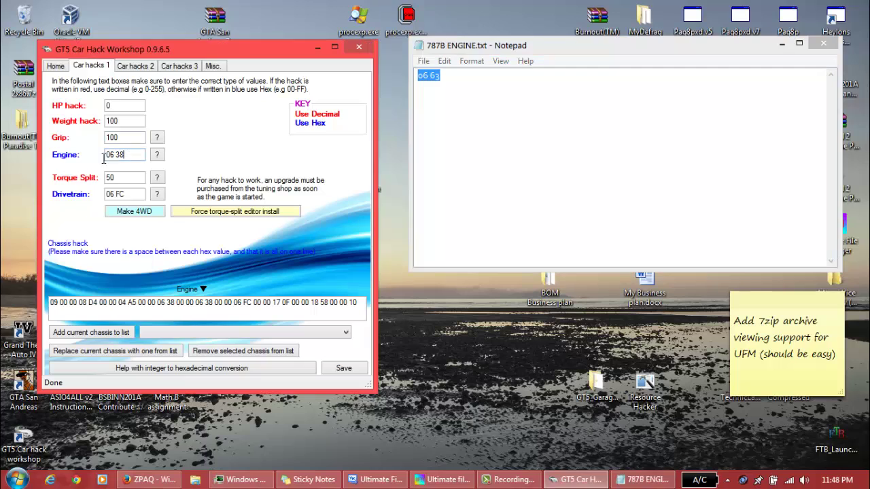
key(ctrl+v)
- Examine the engine bytes in the chassis hack, the list of stored chassis and the torque split value
drag(196, 303, 214, 303)
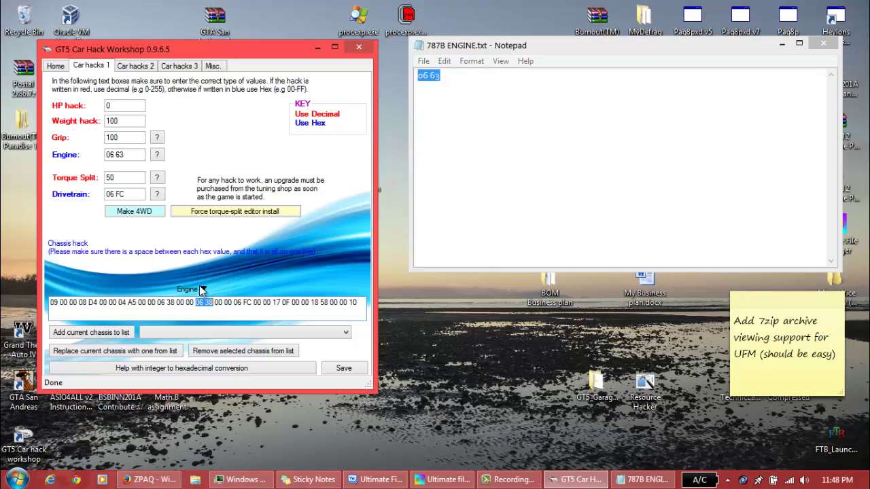
click(195, 333)
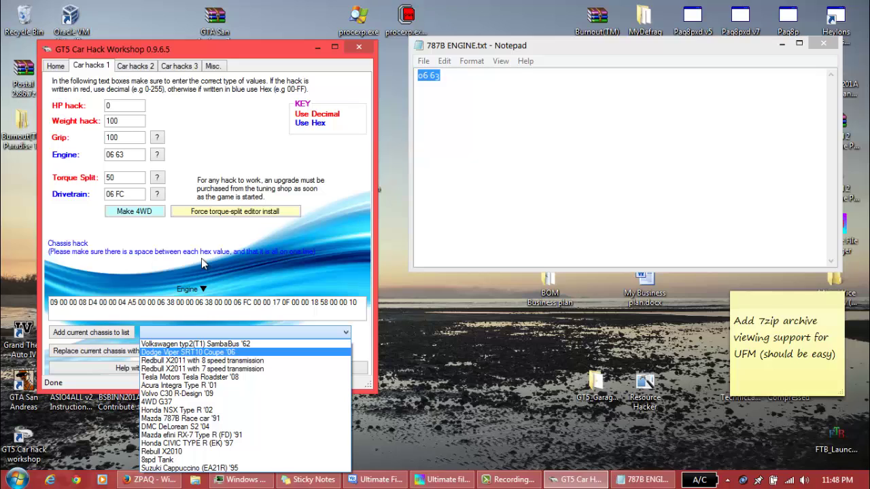
click(219, 337)
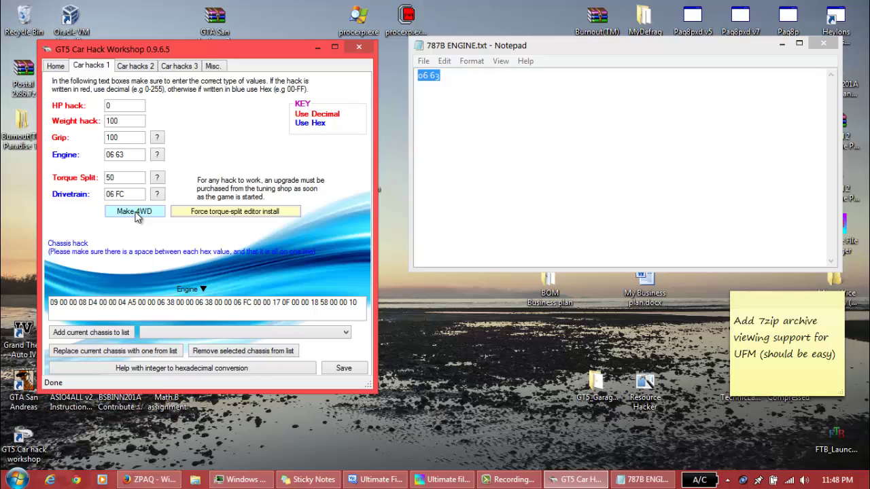
double_click(136, 178)
drag(117, 179, 101, 181)
- Save the engine hack and open the second page of car hacks
click(333, 370)
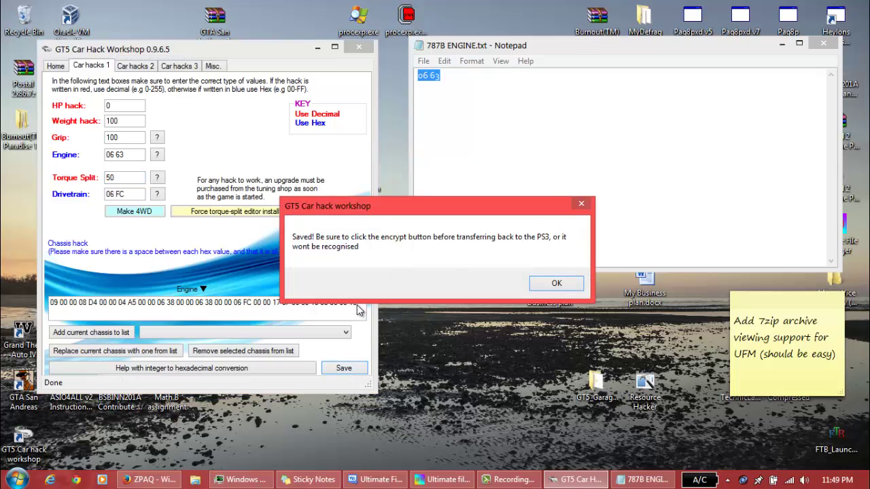
click(556, 283)
click(133, 67)
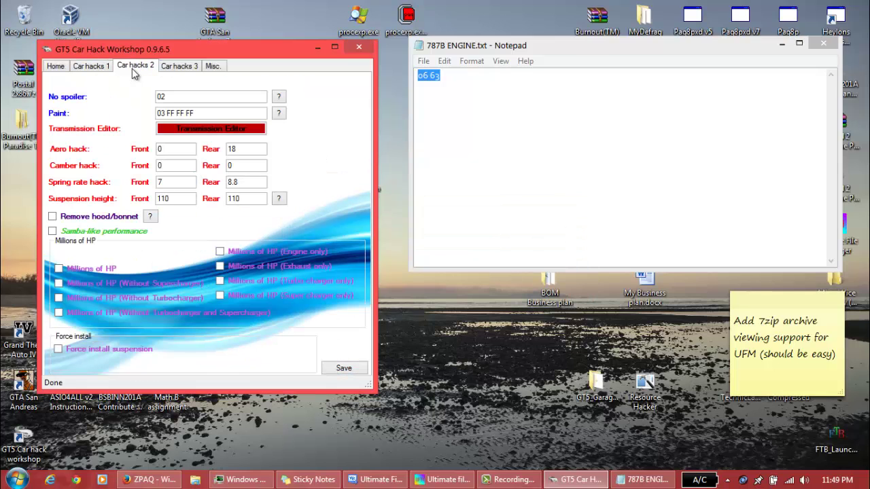
- Set the aero hack to 20 for the front and 40 for the rear
double_click(174, 149)
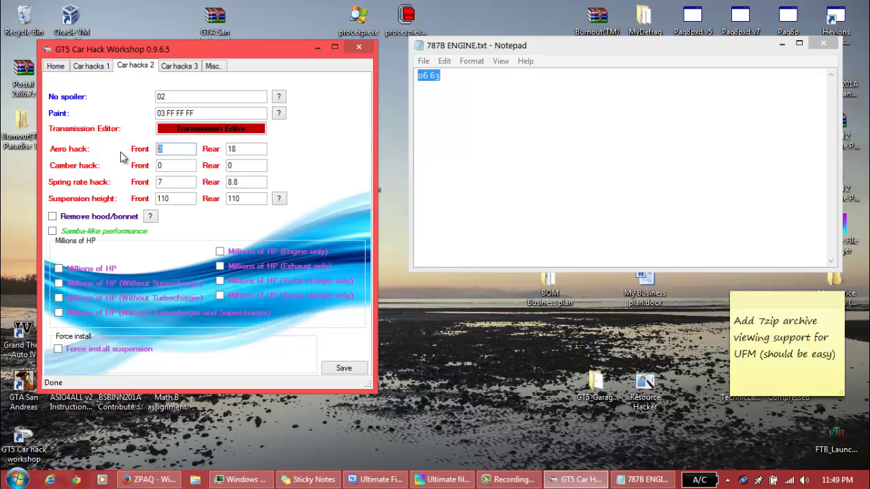
text(20)
key(Tab)
text(40)
- Set the aero hack to 50 for the front and 200 for the rear
double_click(176, 152)
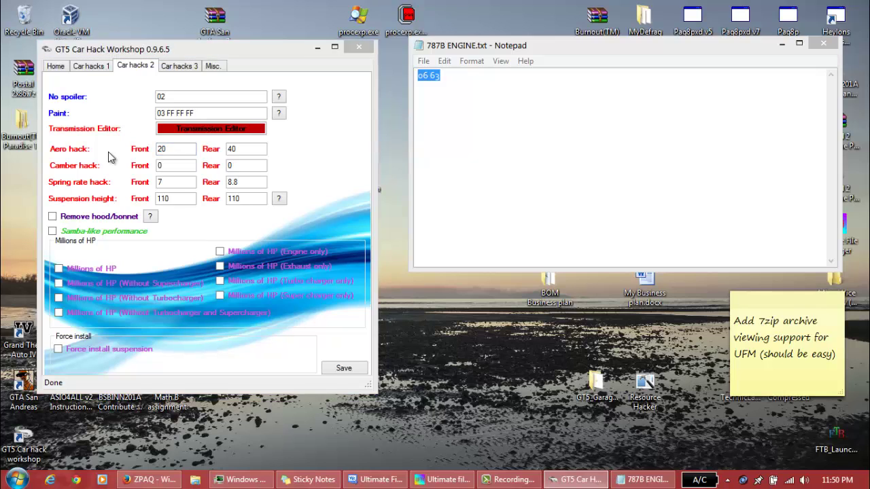
double_click(170, 148)
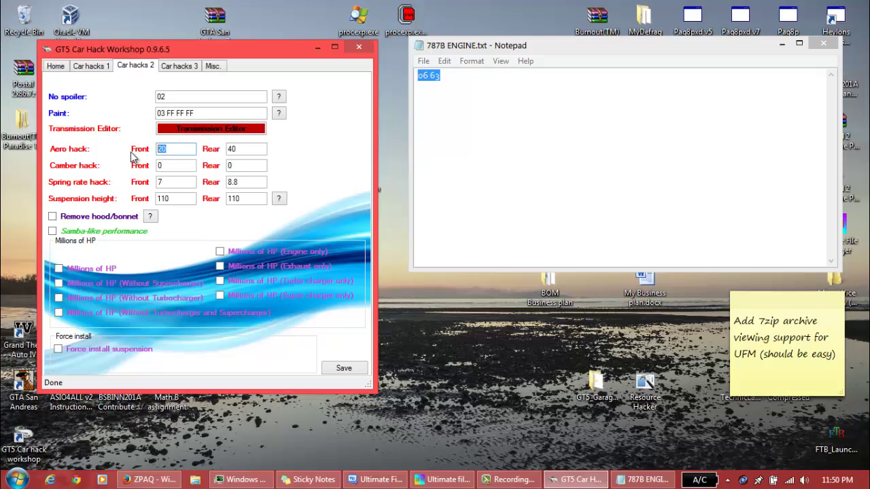
text(40)
click(244, 151)
double_click(245, 151)
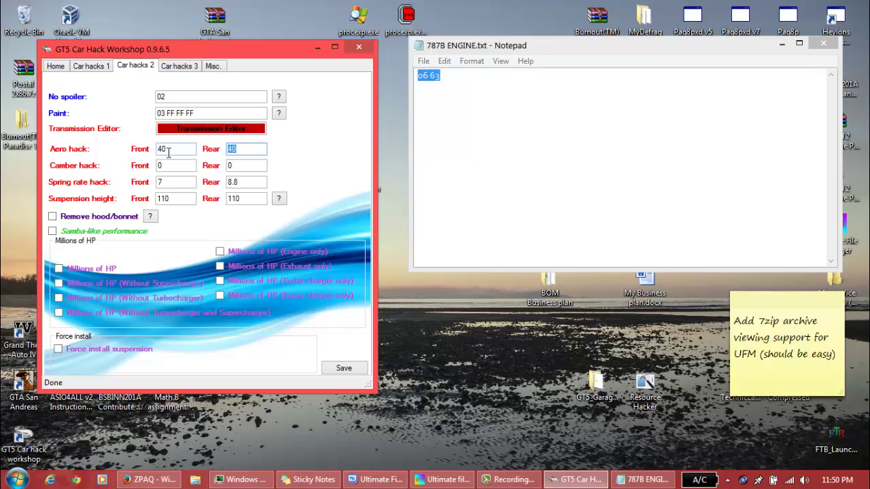
text(200)
double_click(168, 153)
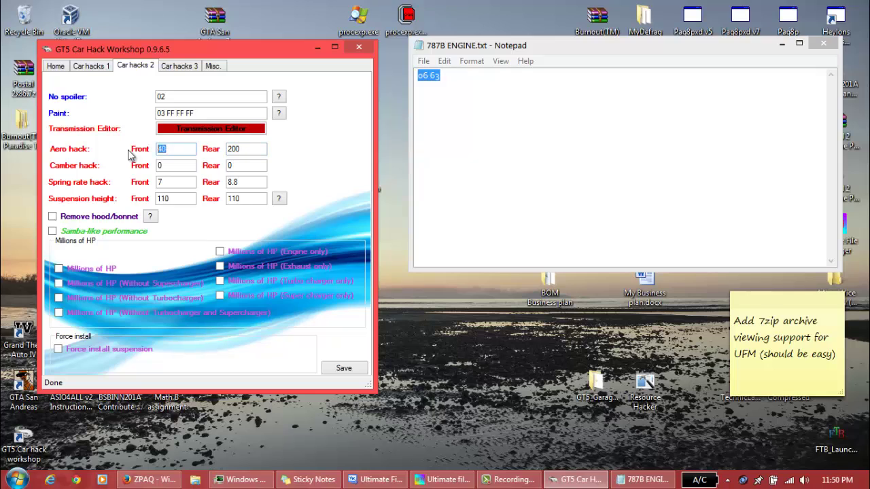
text(50)
- Check the help for the No spoiler hack, set its value to 03 and save the car hacks
click(180, 99)
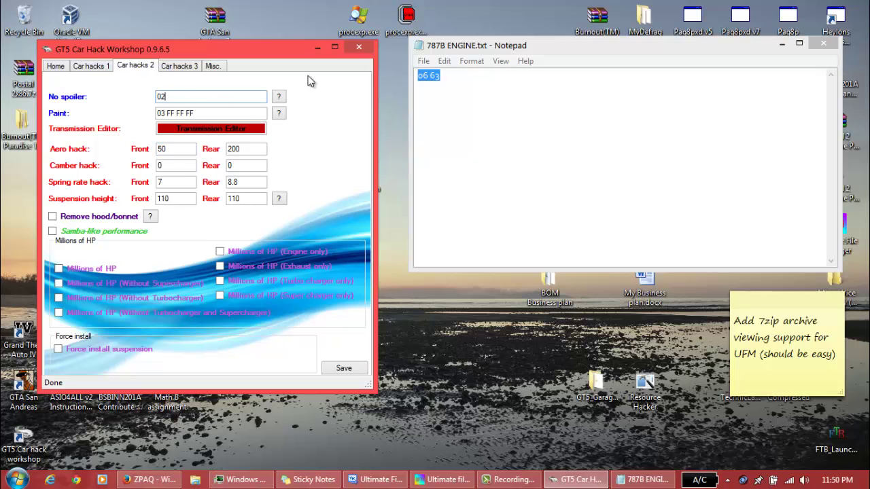
click(282, 96)
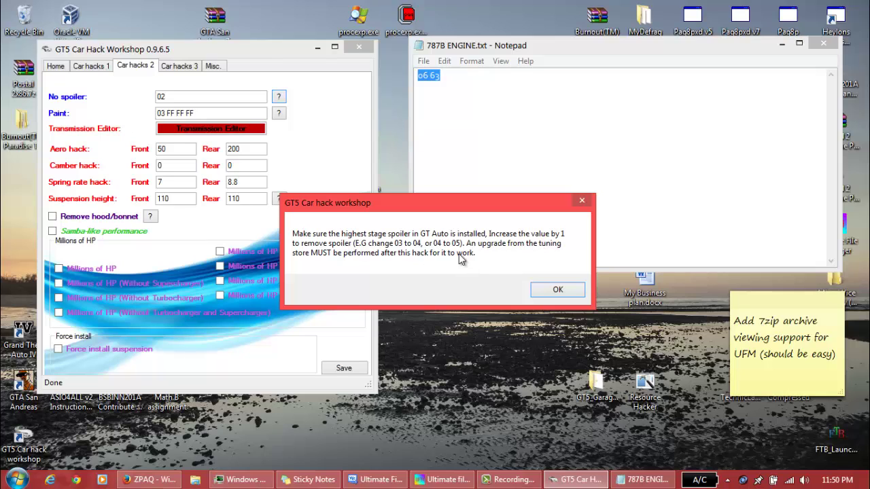
click(547, 298)
drag(189, 96, 126, 102)
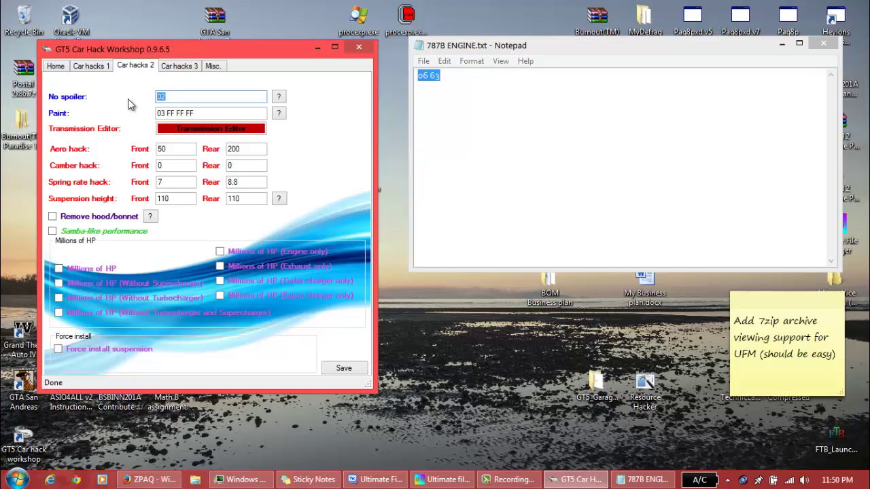
text(03)
click(343, 368)
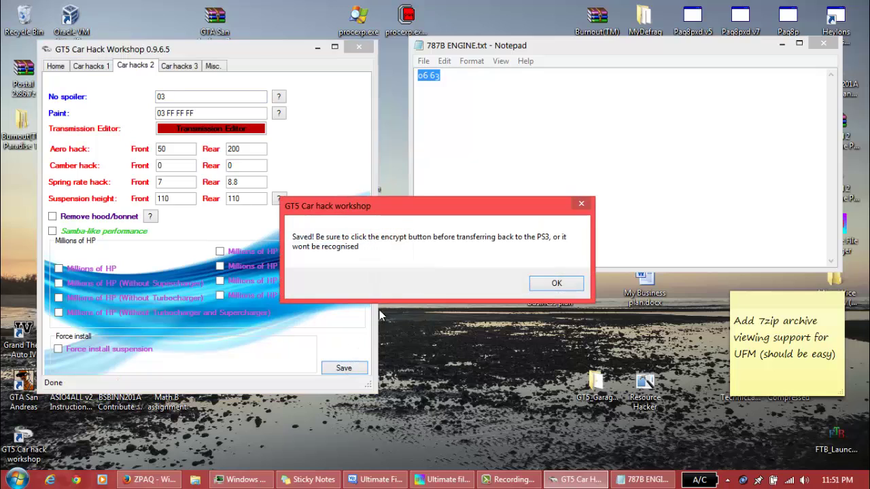
click(552, 285)
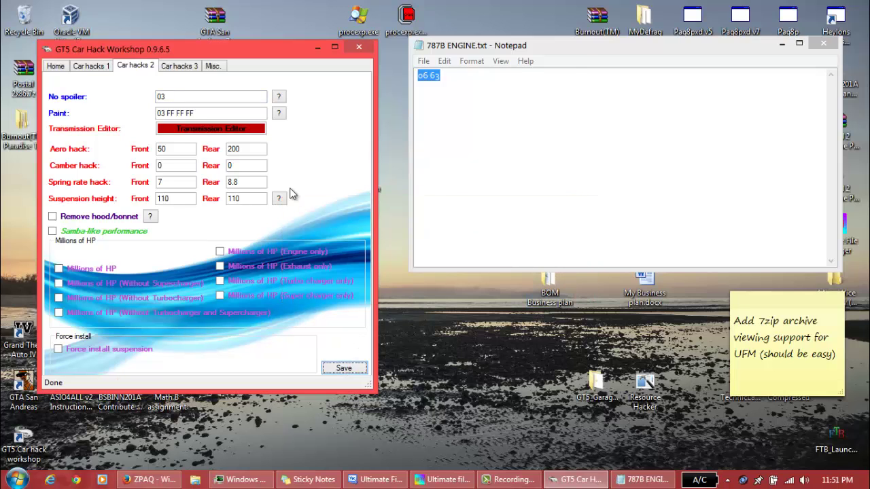
- Set the Turbo value under HP hacking to FF FF FF FF and save the car hacks
click(181, 67)
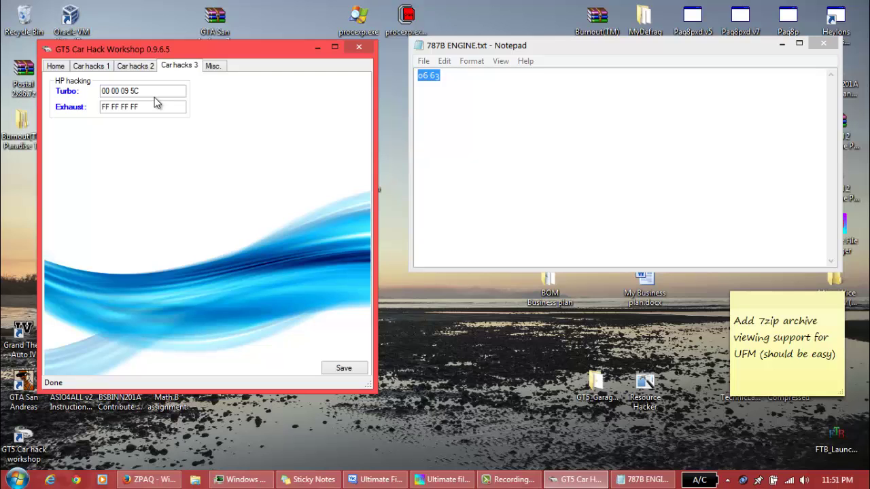
drag(156, 91, 84, 91)
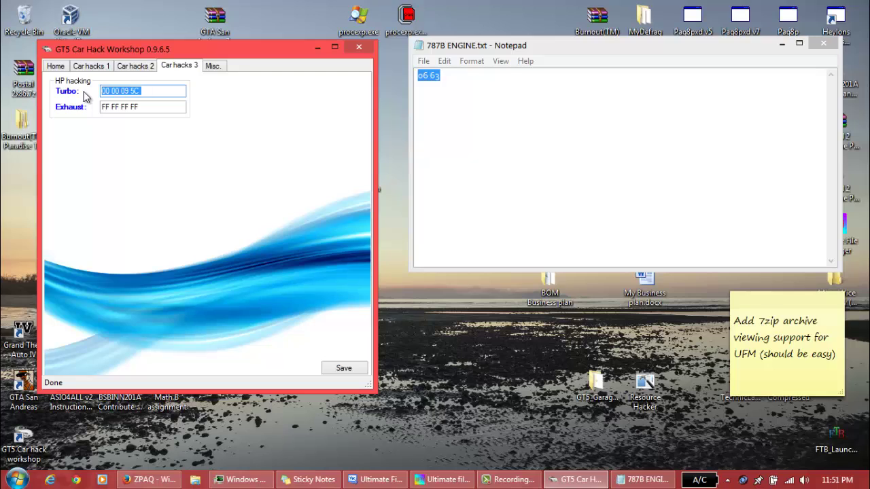
text(FF FF FF FF)
click(344, 367)
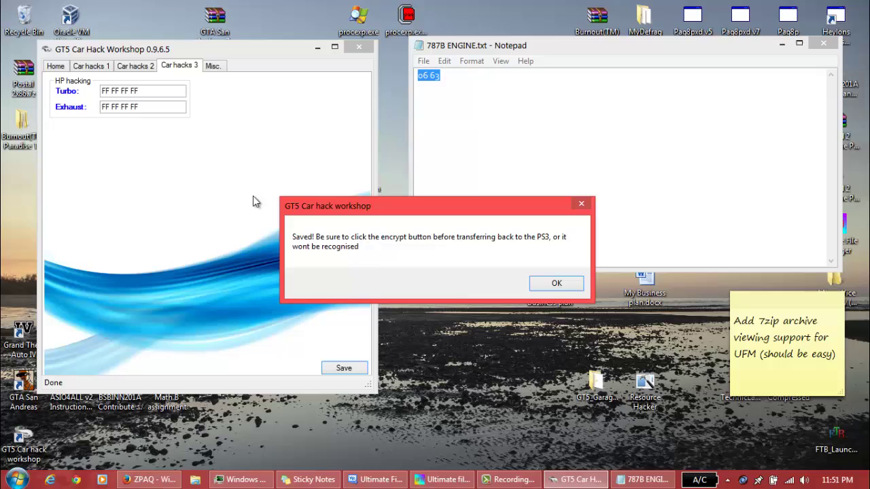
click(551, 284)
click(139, 67)
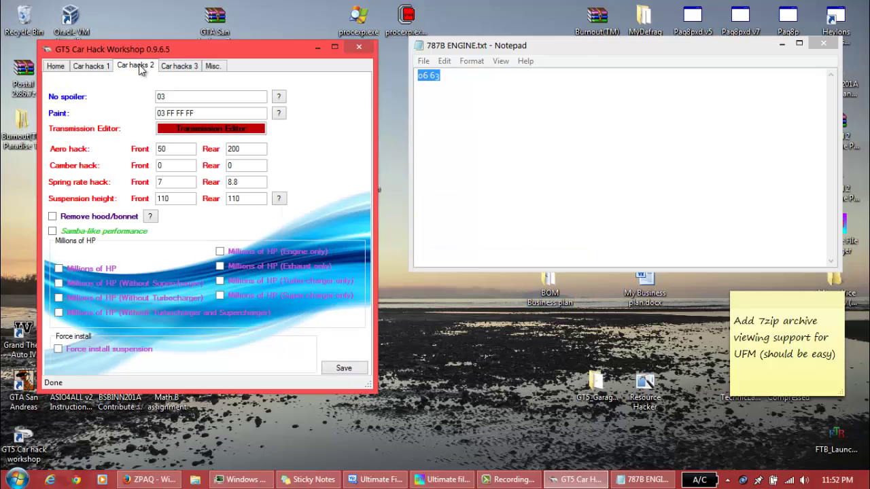
drag(203, 113, 140, 112)
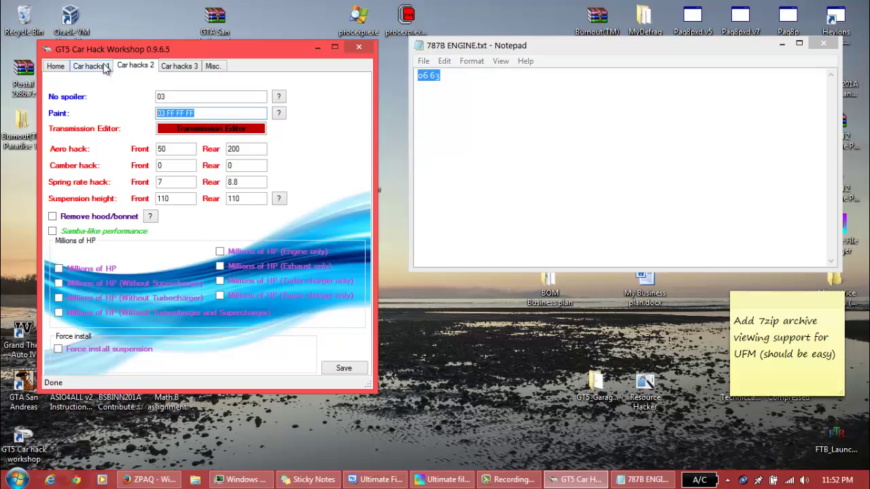
click(176, 66)
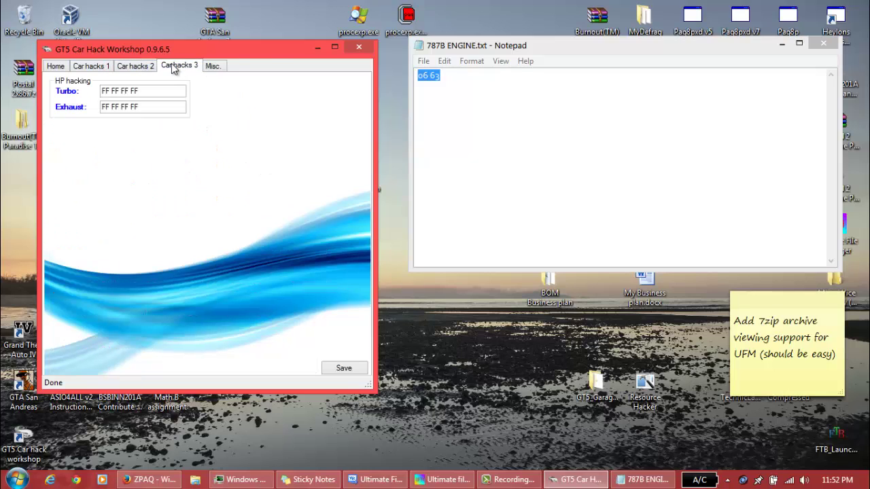
- Apply the 20 million money hack to the save and dismiss the messages
click(213, 66)
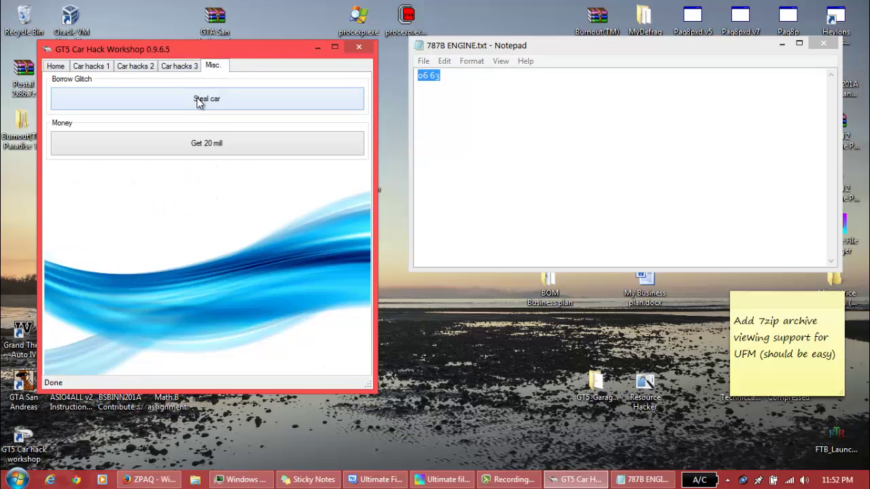
click(210, 151)
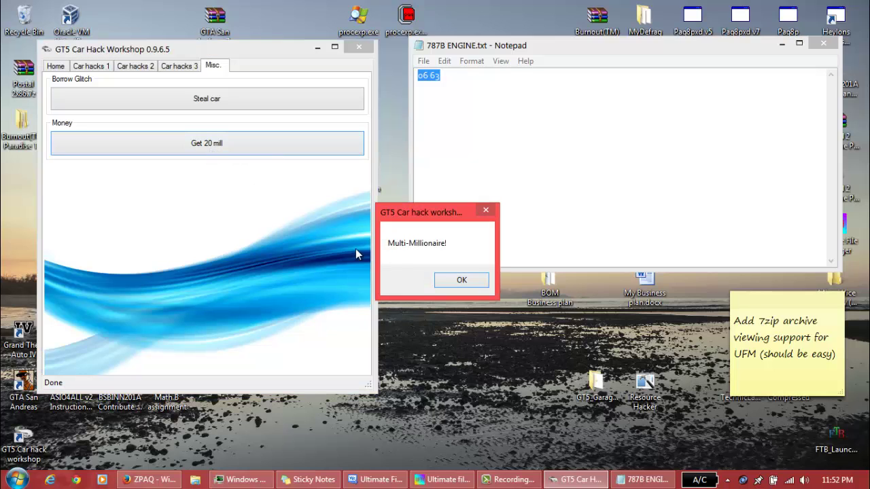
click(460, 287)
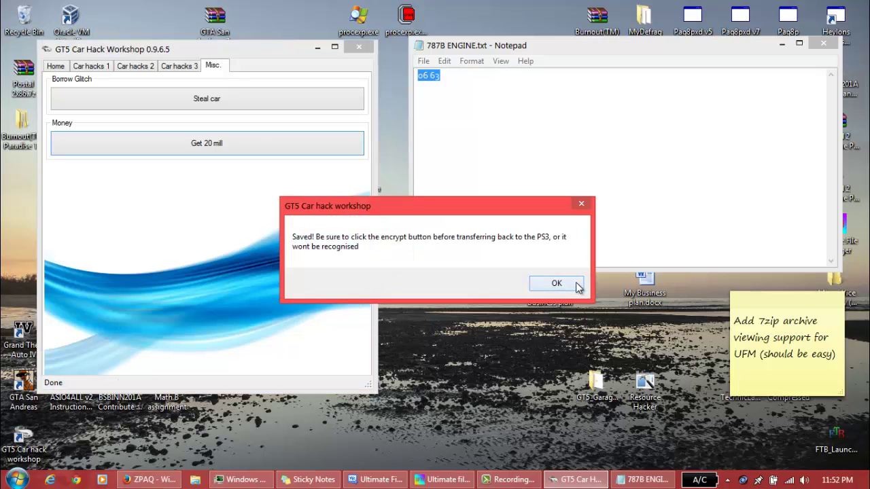
click(563, 285)
- Save the first page of car hacks, keeping the engine value 06 63
click(91, 66)
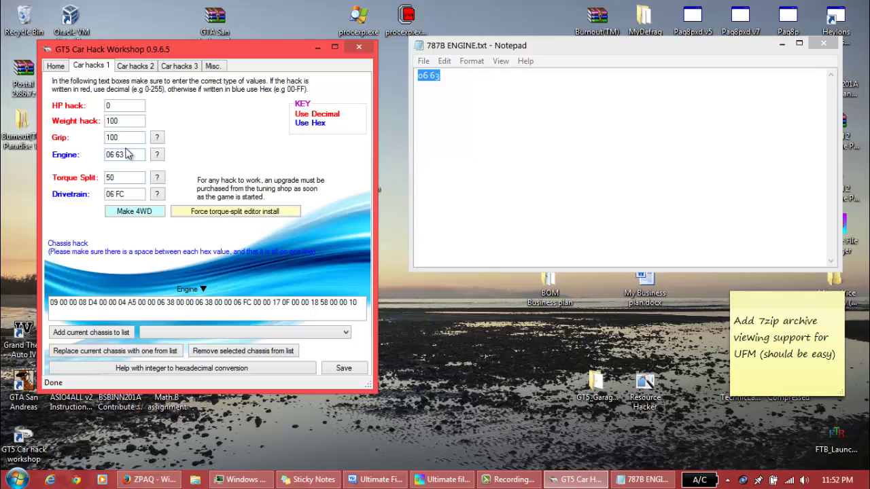
click(346, 367)
click(554, 284)
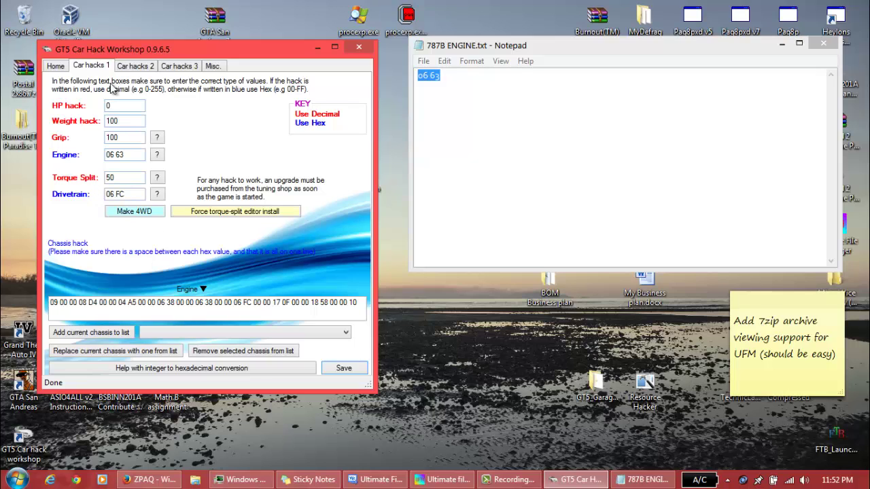
- Encrypt the hacked save file and close GT5 Car Hack Workshop
click(65, 66)
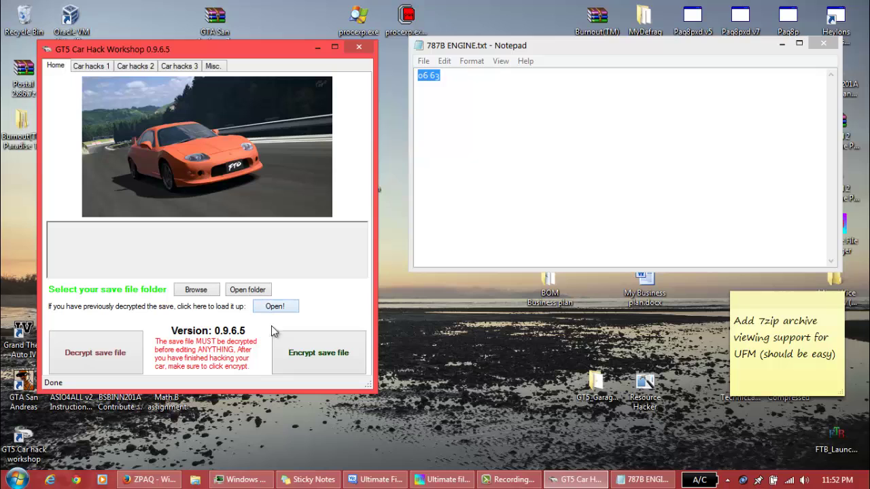
click(291, 358)
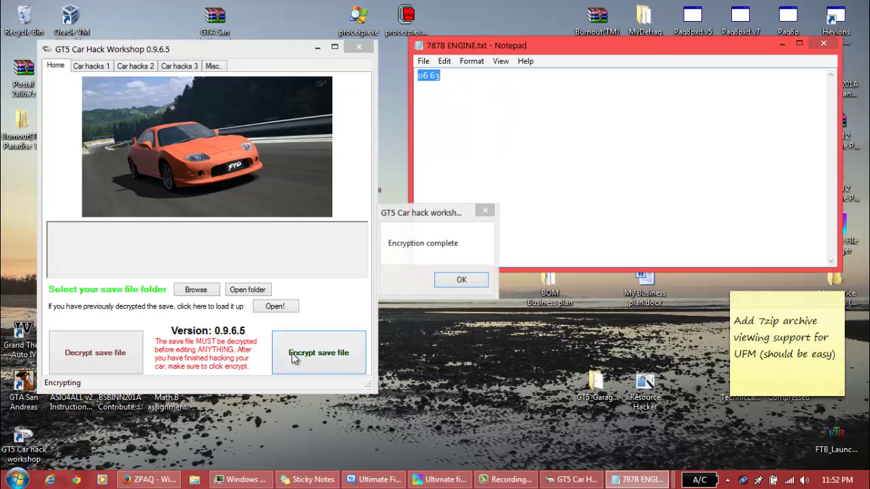
click(462, 279)
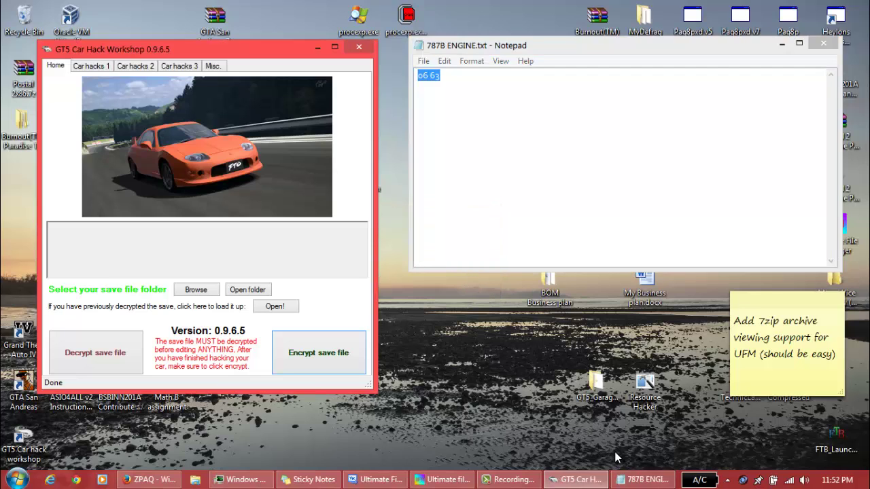
click(359, 47)
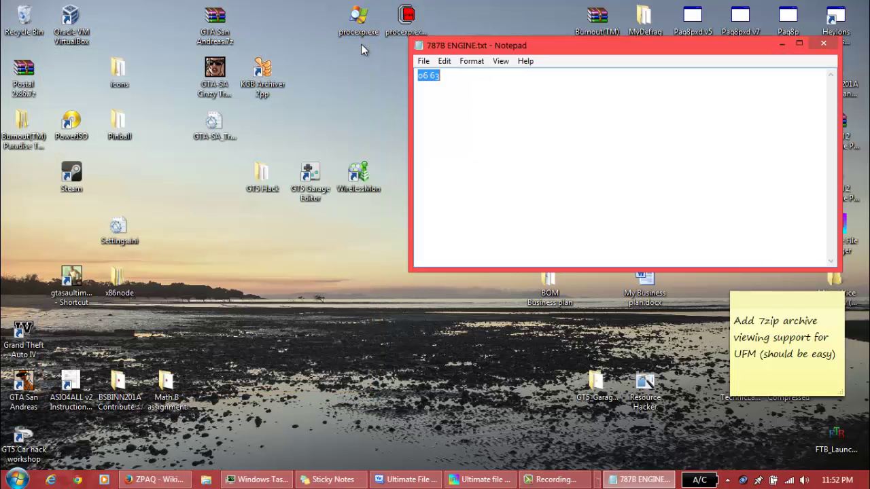
click(569, 478)
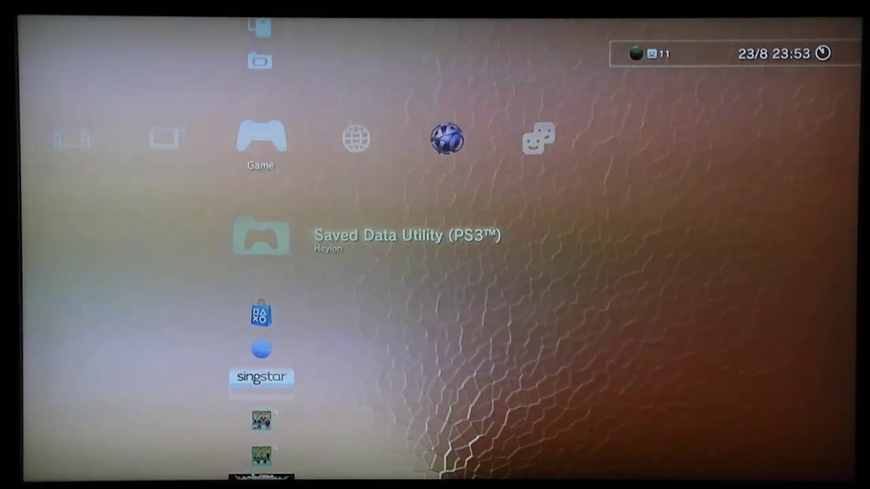
- On the PS3, open the USB device's contents in the Saved Data Utility (PS3)
key(Down)
key(Up)
key(Return)
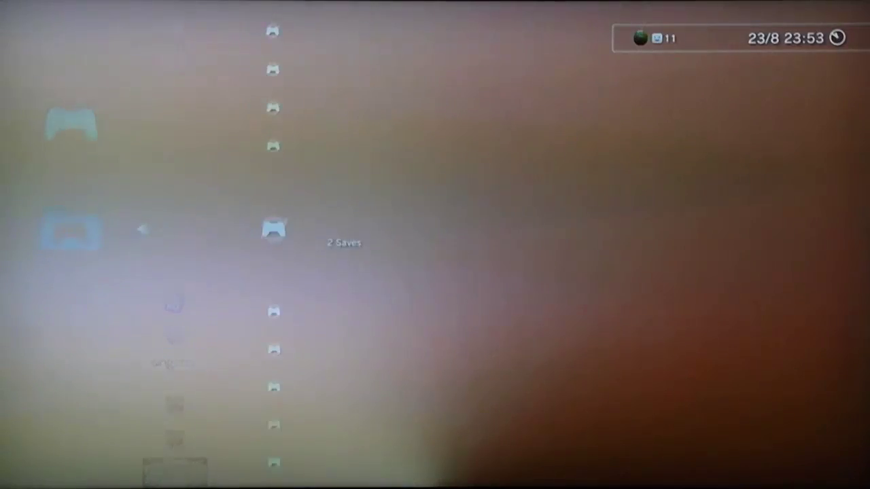
key(Up)
key(Up)
key(Up)
key(Up)
key(Up)
key(Up)
key(Up)
key(Up)
key(Up)
key(Up)
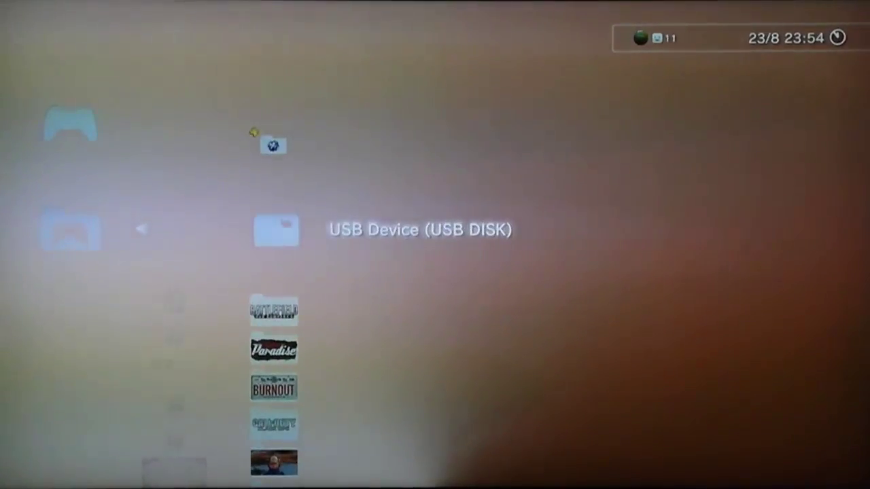
key(Return)
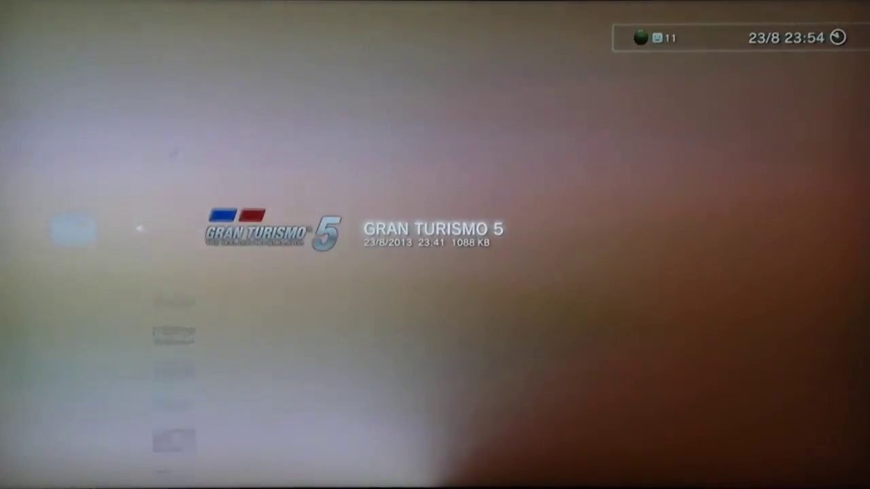
- Copy the Gran Turismo 5 save from the USB device to the PS3, overwriting the existing saved data
key(Menu)
key(Return)
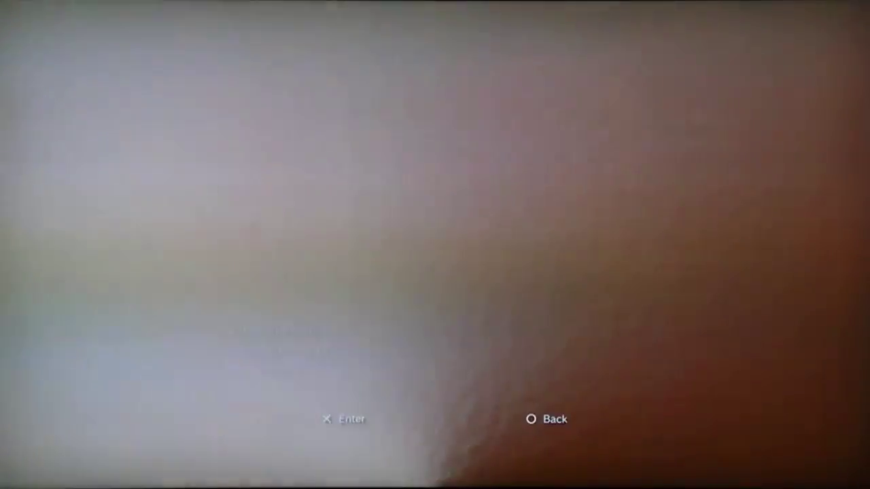
key(Left)
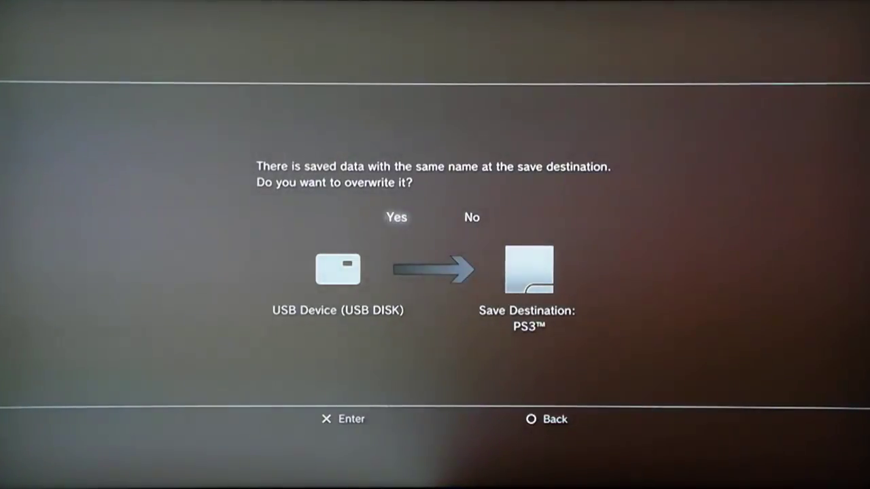
key(Return)
key(Left)
key(Return)
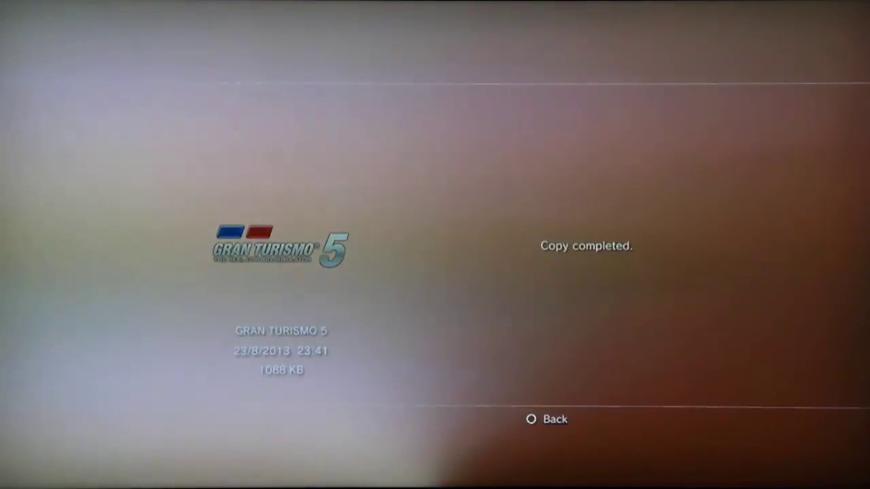
- Leave the Saved Data Utility and start Gran Turismo 5 from the Game category
key(Escape)
key(Escape)
key(Down)
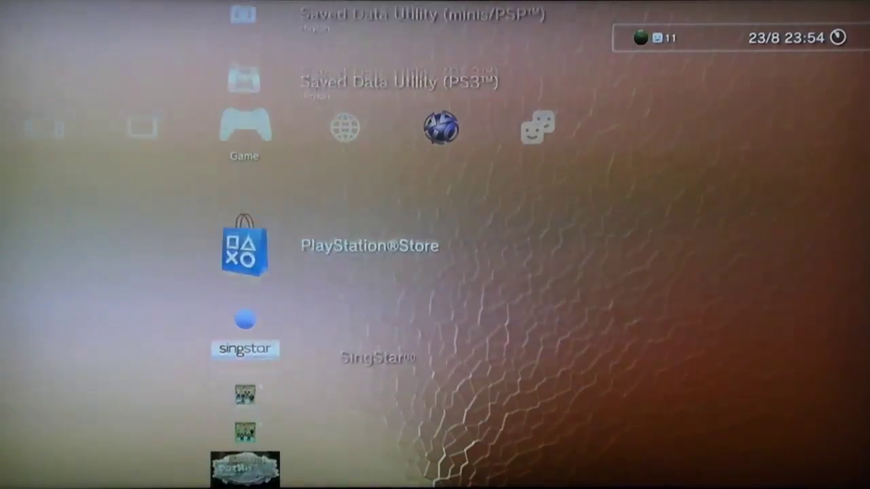
key(Down)
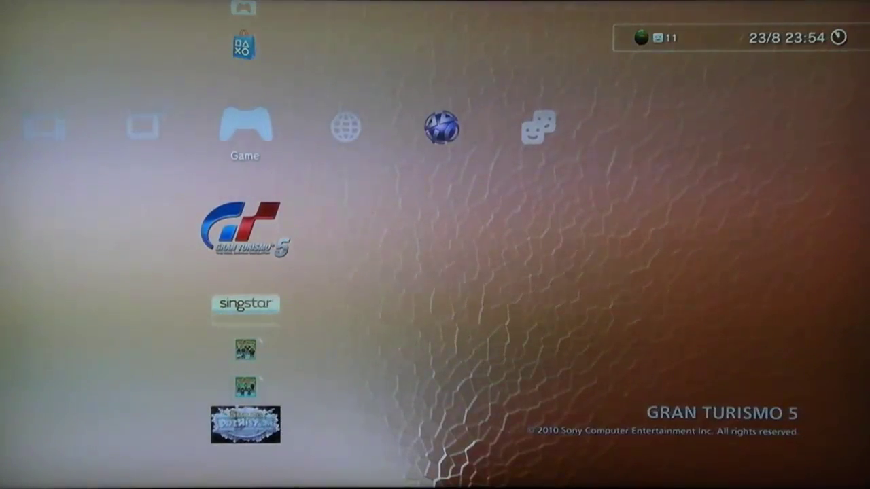
key(Up)
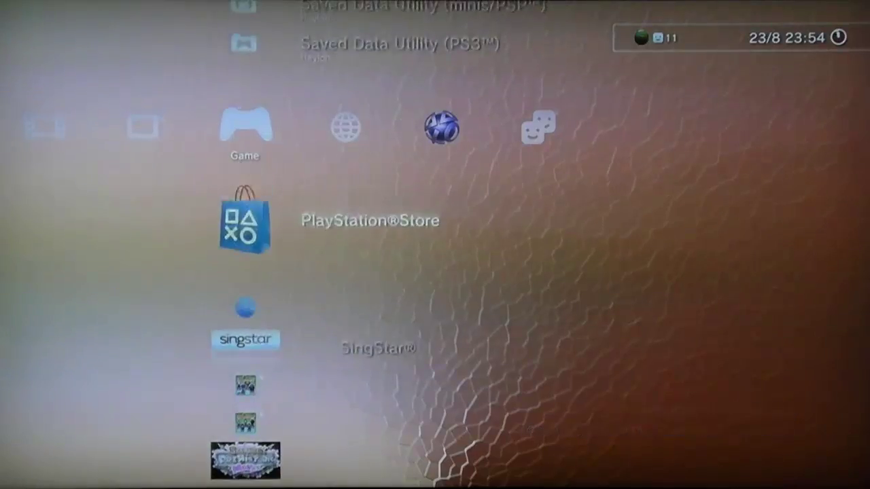
key(Down)
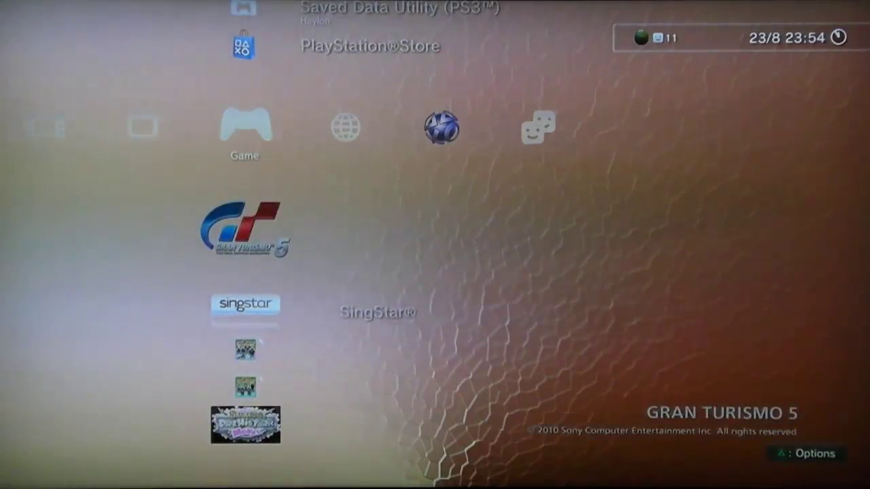
key(Return)
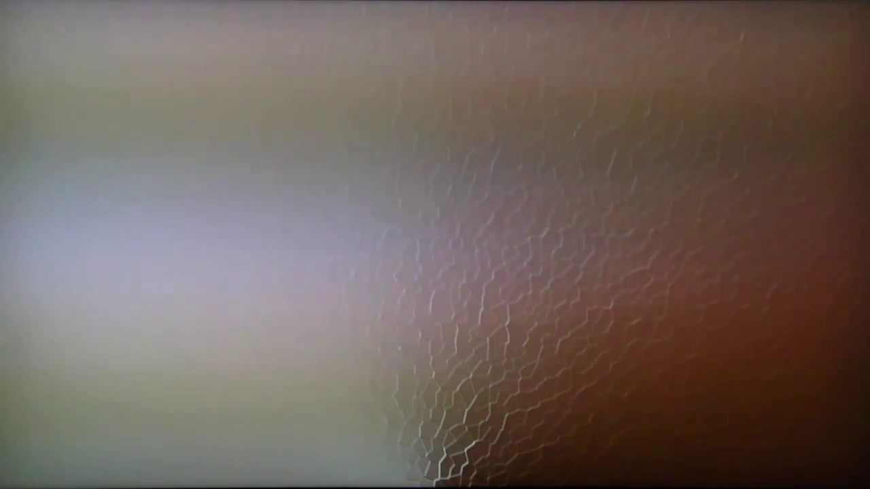